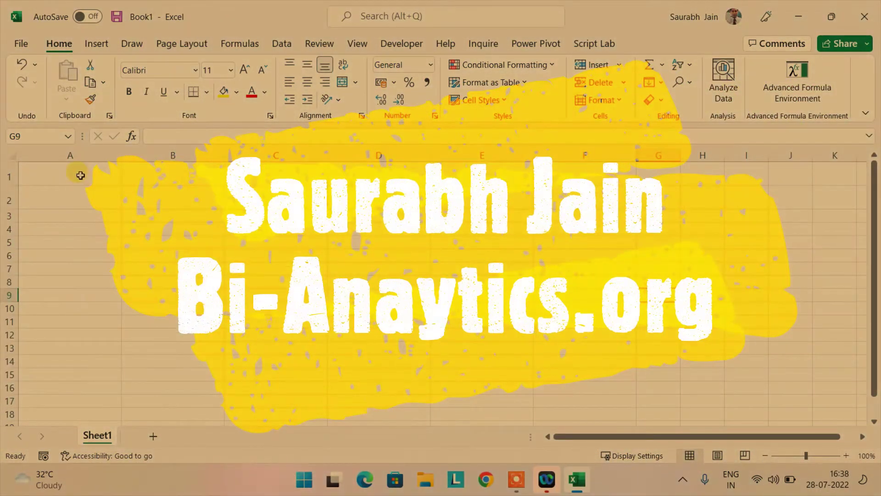
Enter headers Target, Actual and Remaining in A1:C1, with 5000 and 3000 below Target and Actual.
click(80, 176)
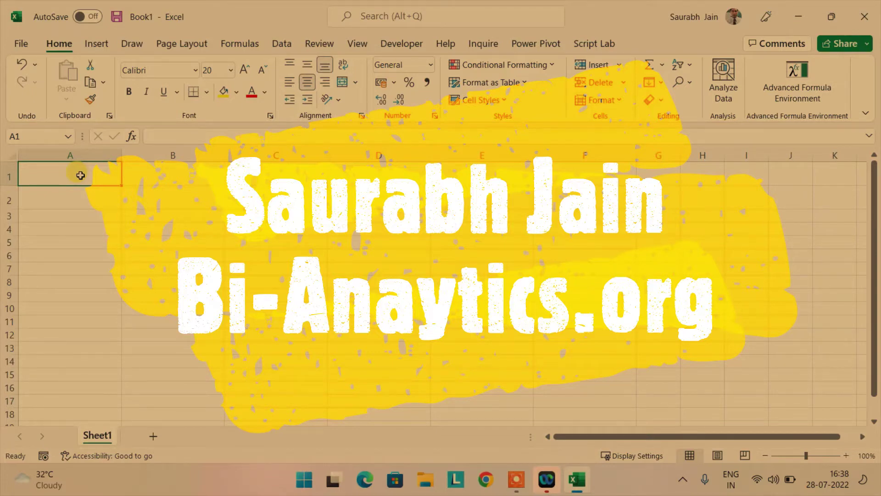
text(Ta)
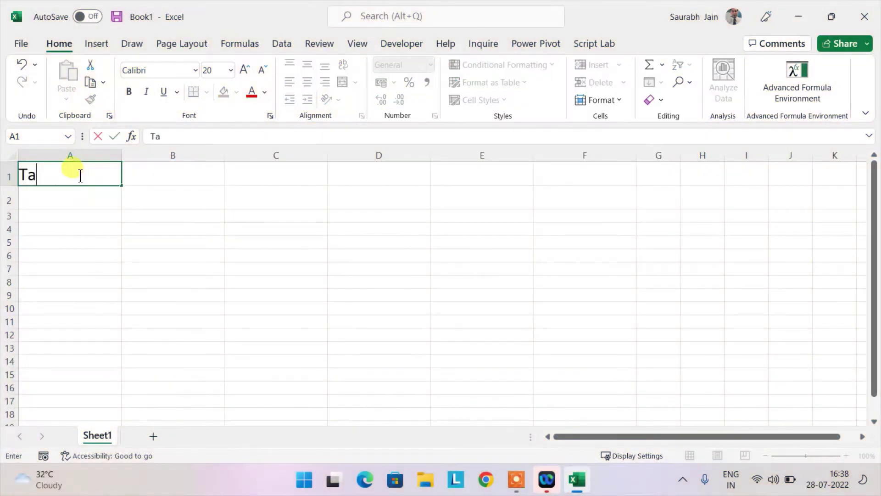
text(rget)
key(Tab)
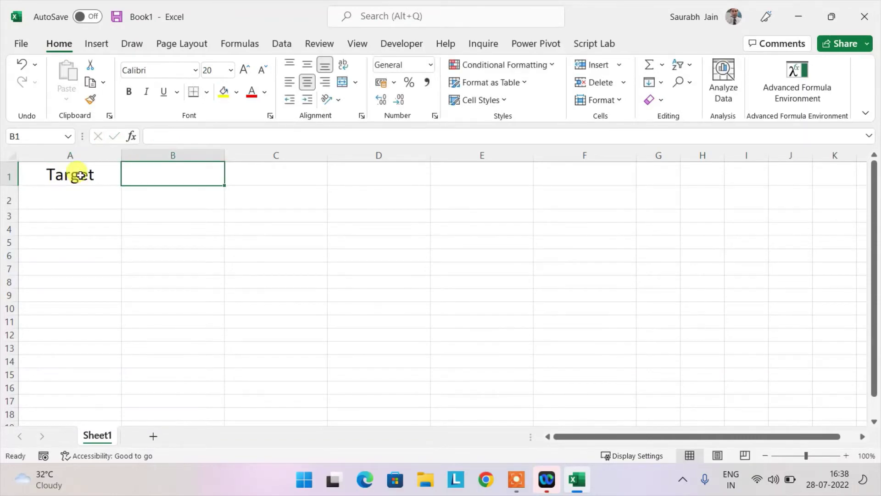
text(Actual)
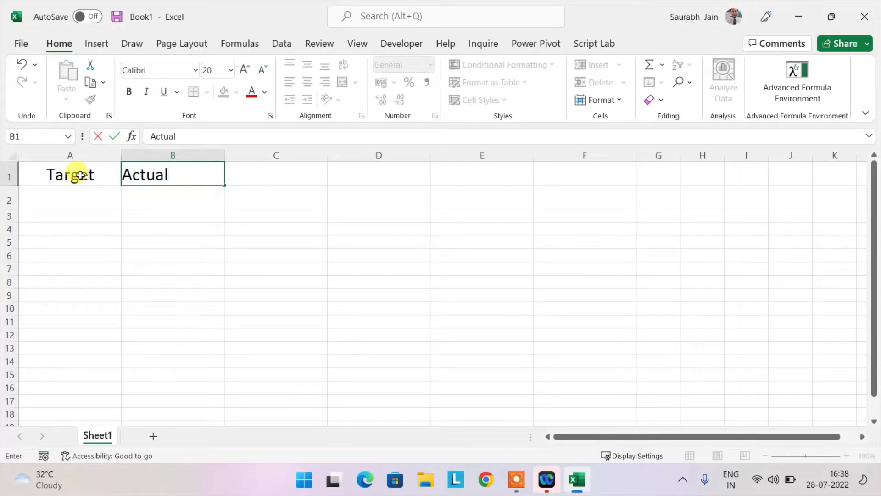
key(Return)
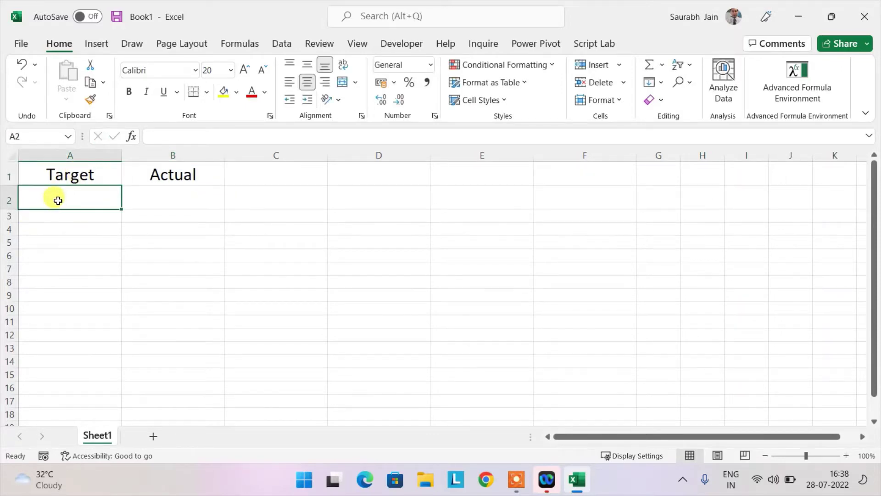
text(5000)
key(Tab)
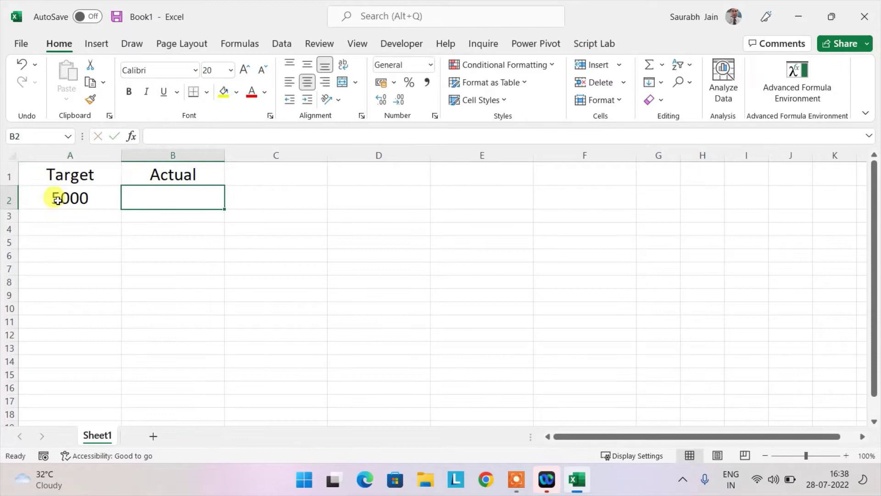
text(300)
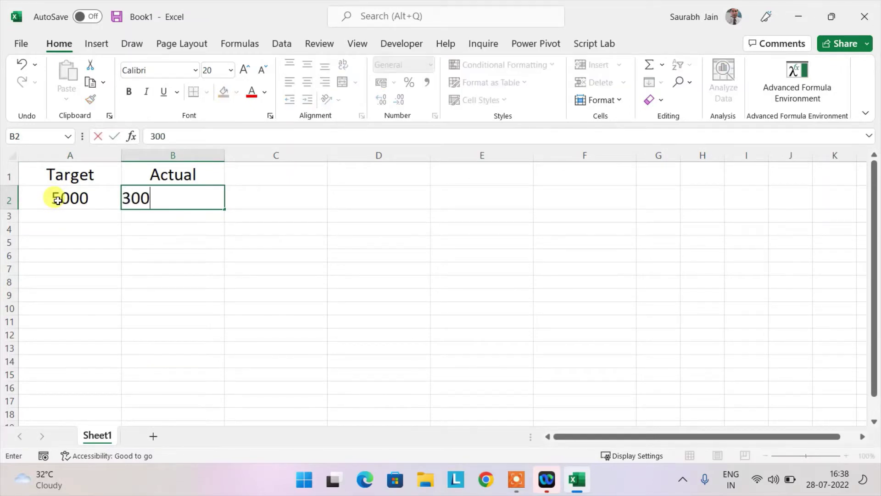
text(0)
key(Return)
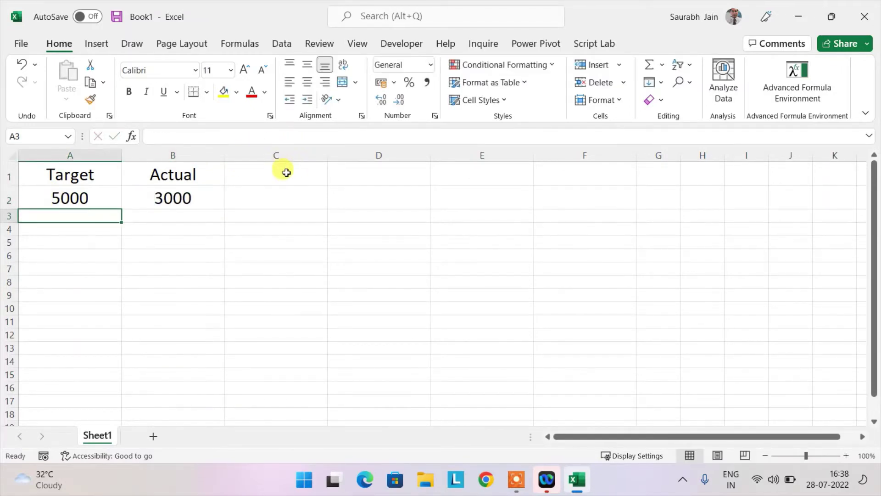
click(281, 176)
text(Rem)
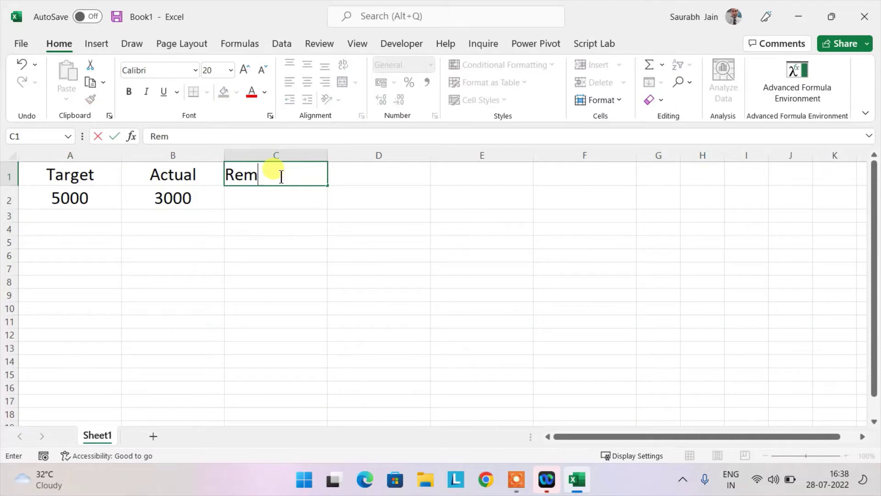
text(aining)
key(Return)
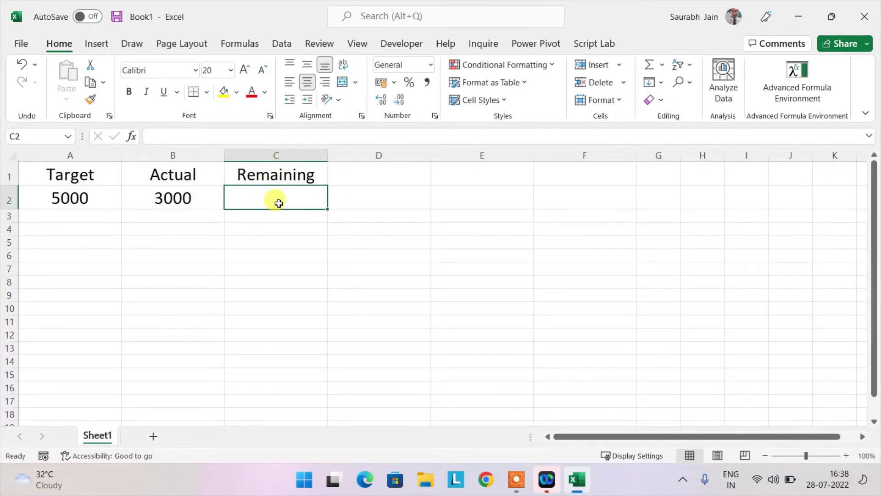
text(=)
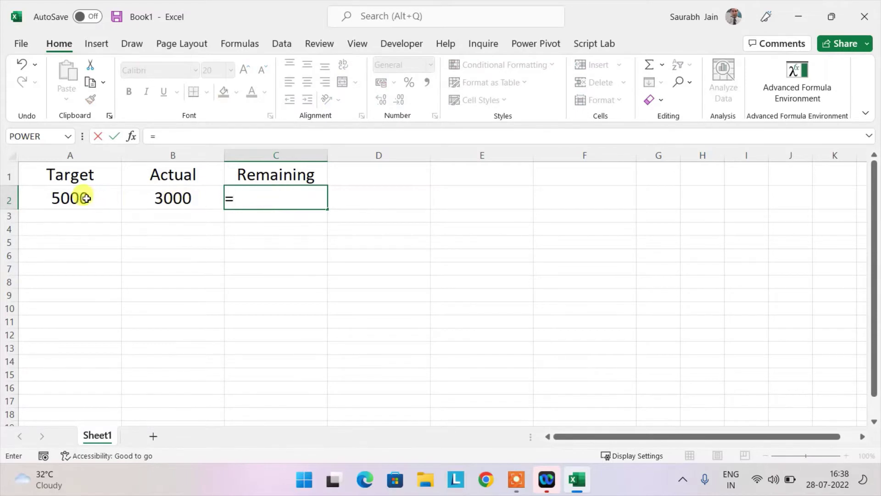
Enter the formula =A2-B2 in C2 so Remaining shows 2000.
click(81, 198)
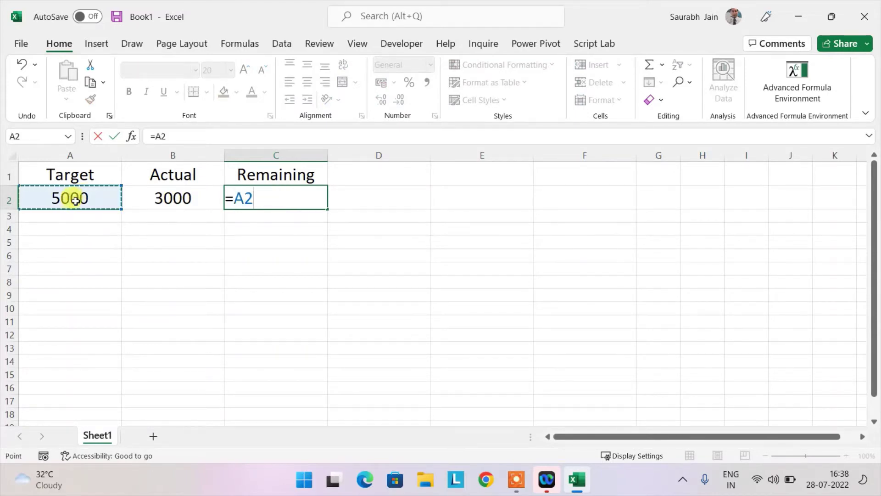
text(-)
click(153, 199)
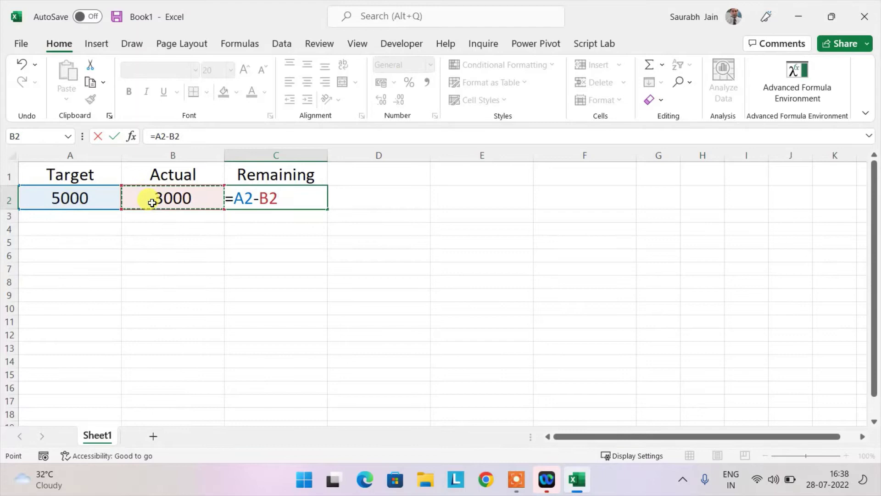
key(Return)
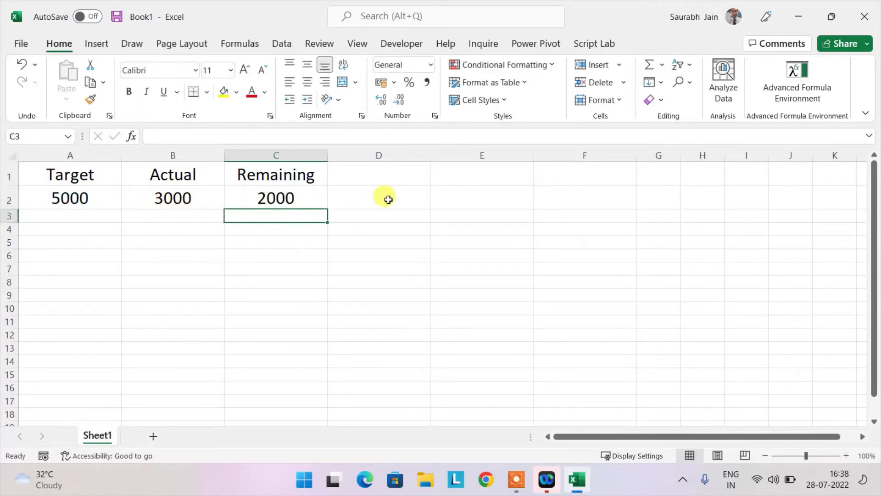
click(395, 176)
click(260, 282)
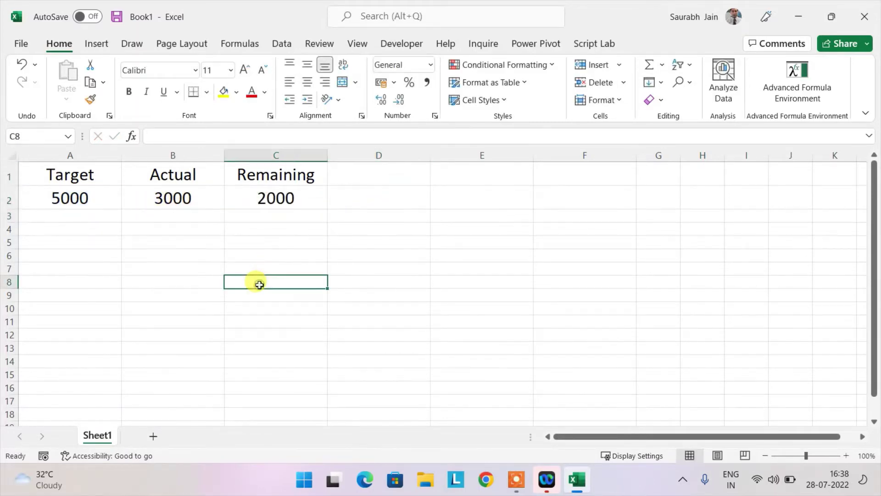
Insert a doughnut chart from B1:C2 and move it below the table on the left.
drag(164, 174, 272, 200)
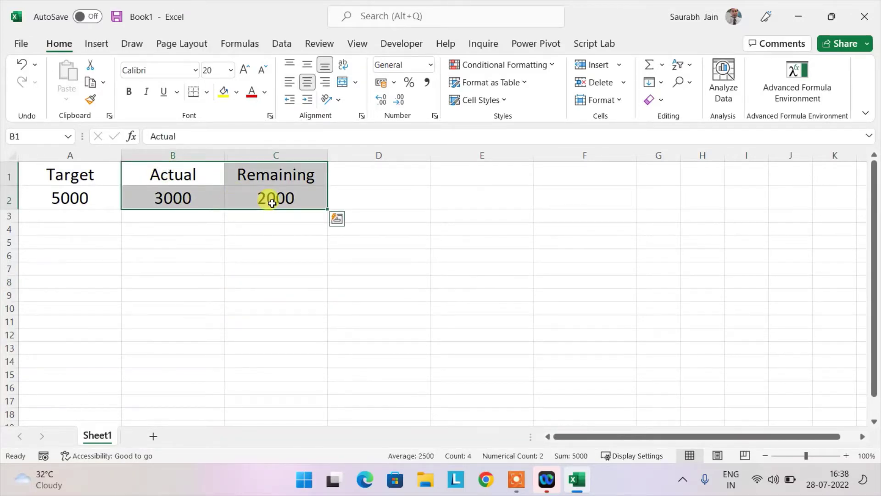
click(97, 43)
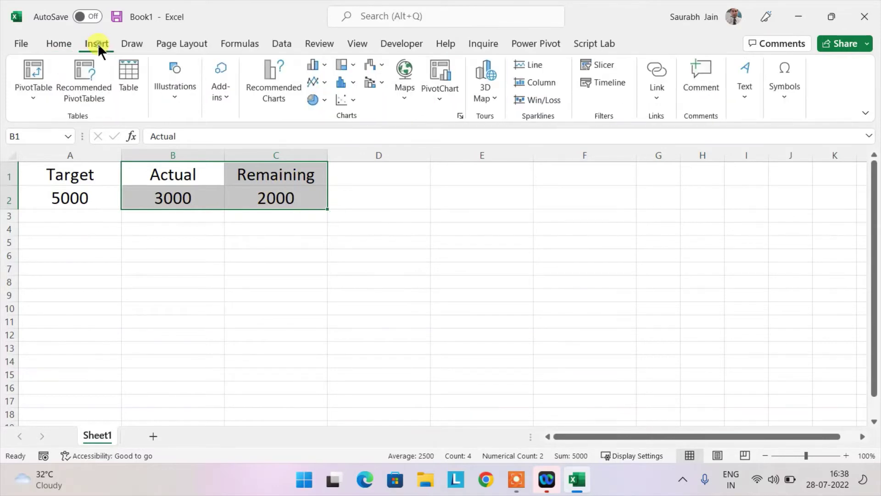
click(324, 99)
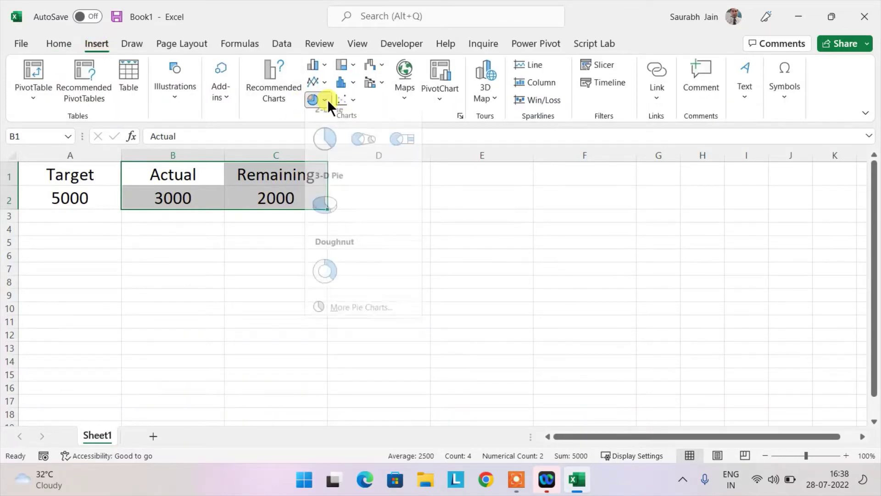
click(325, 282)
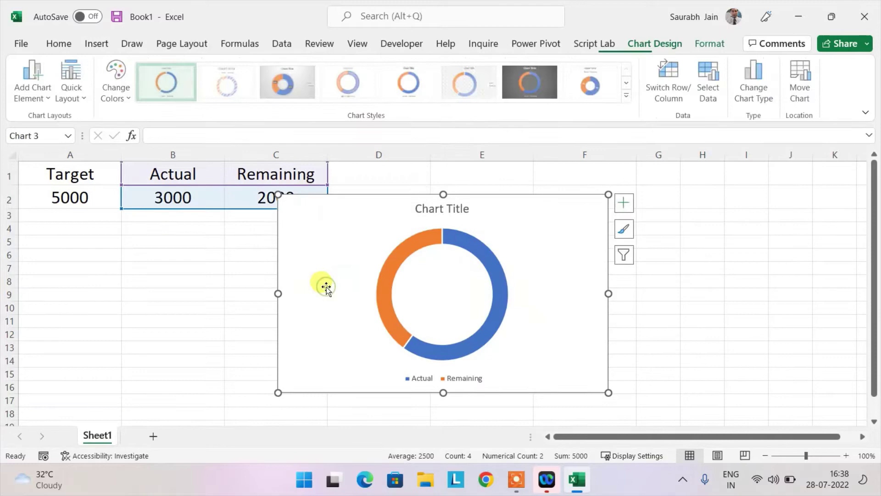
drag(367, 214, 135, 259)
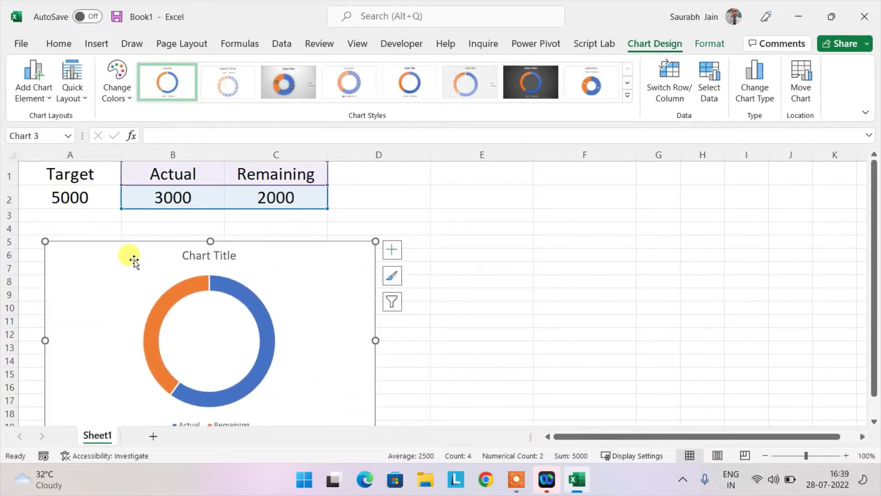
click(481, 268)
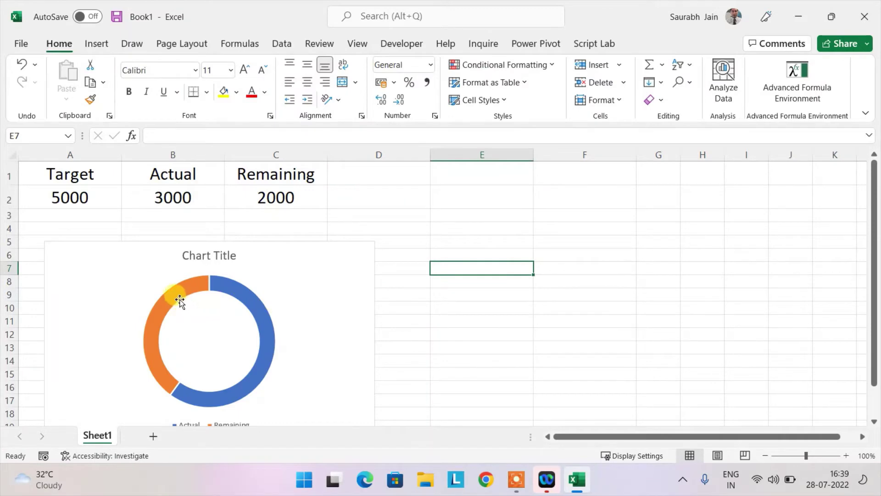
Give the orange Remaining slice a light blue solid fill in Format Data Point.
click(179, 301)
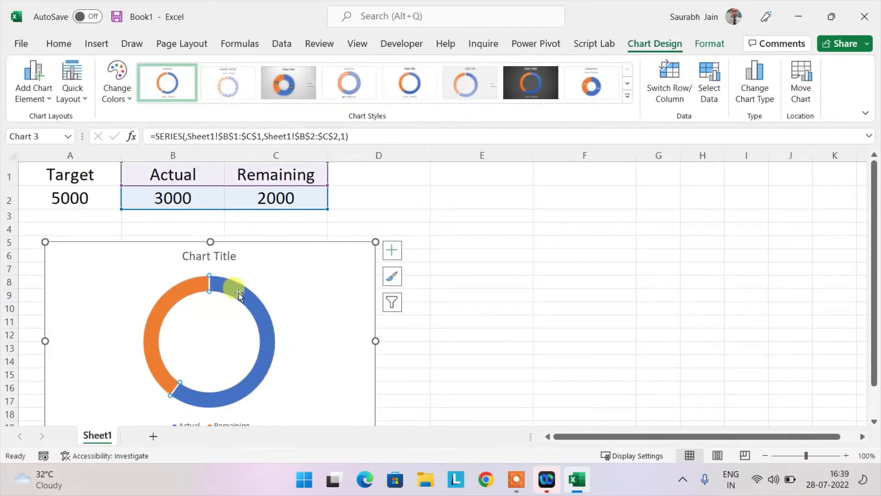
double_click(173, 301)
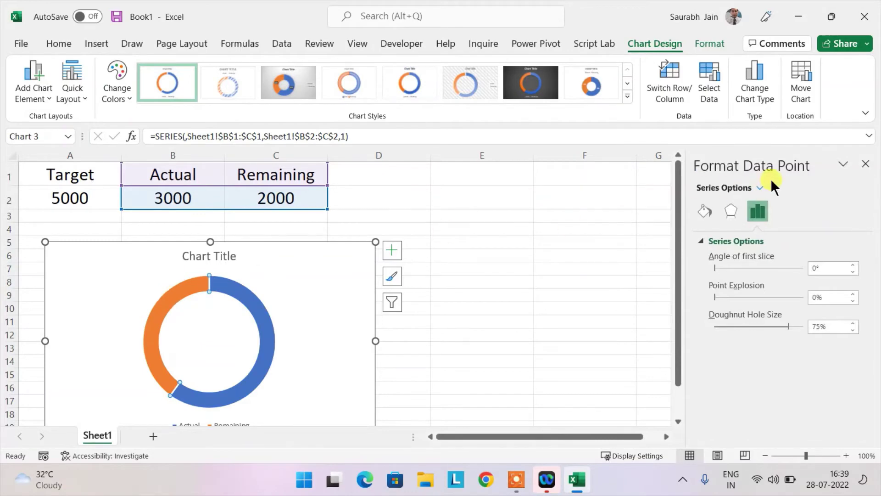
click(704, 210)
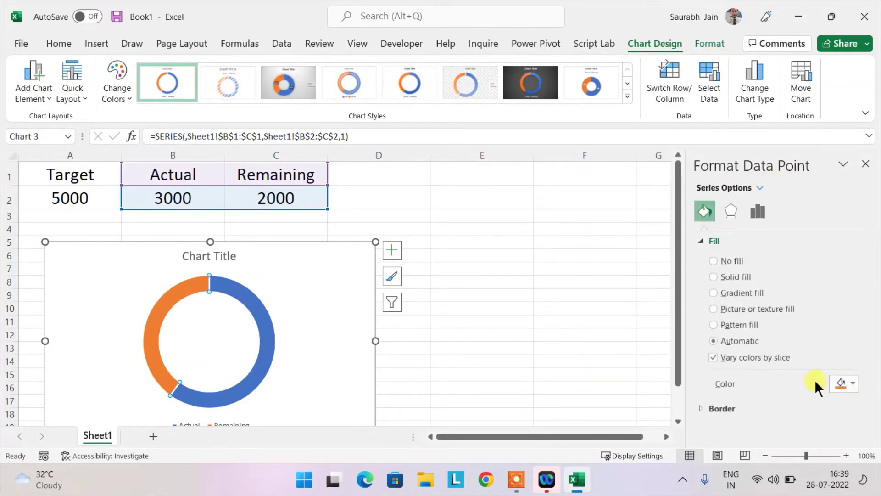
click(854, 384)
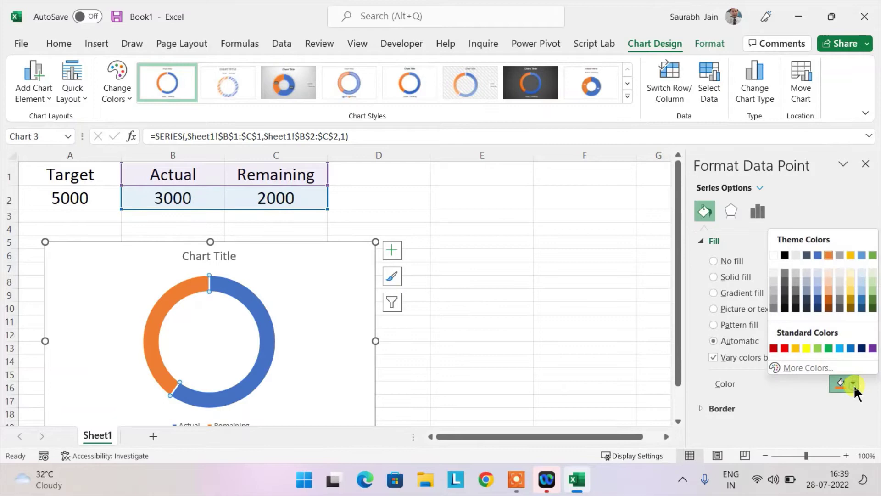
click(862, 279)
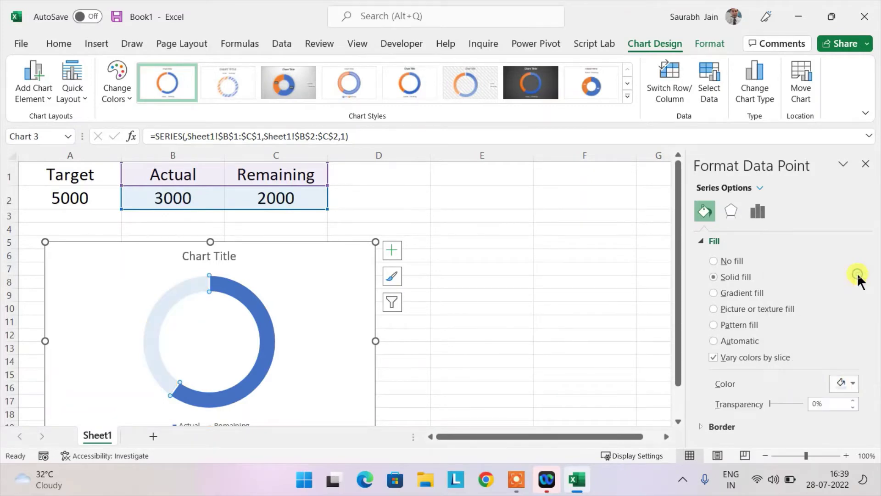
click(481, 333)
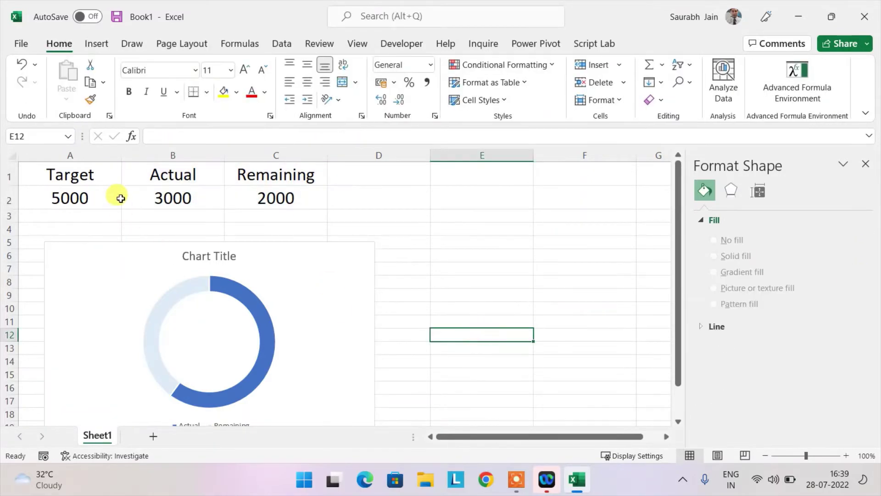
Change Actual in B2 to 4000, so Remaining drops to 1000.
click(174, 199)
text(4)
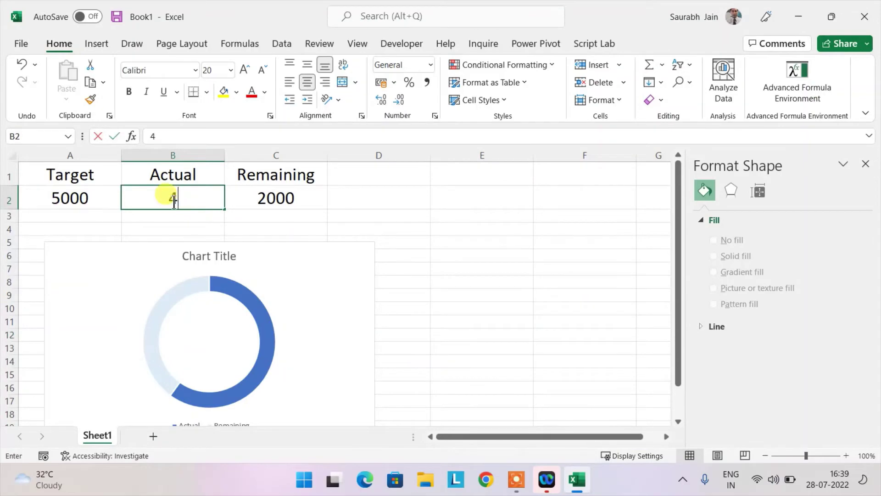
text(000)
key(Return)
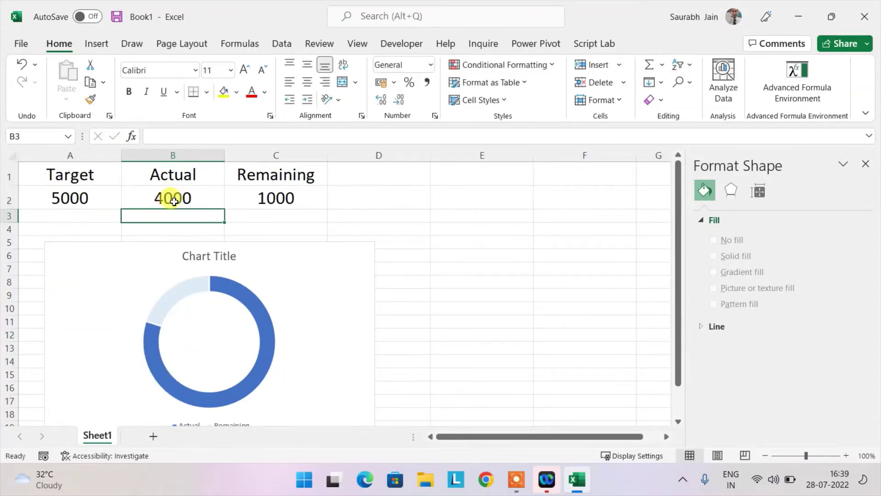
click(462, 330)
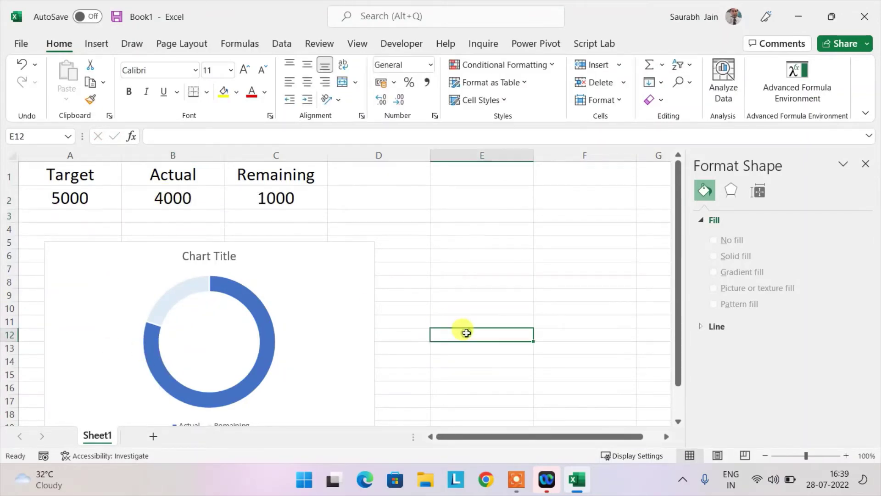
click(365, 178)
text(Pe)
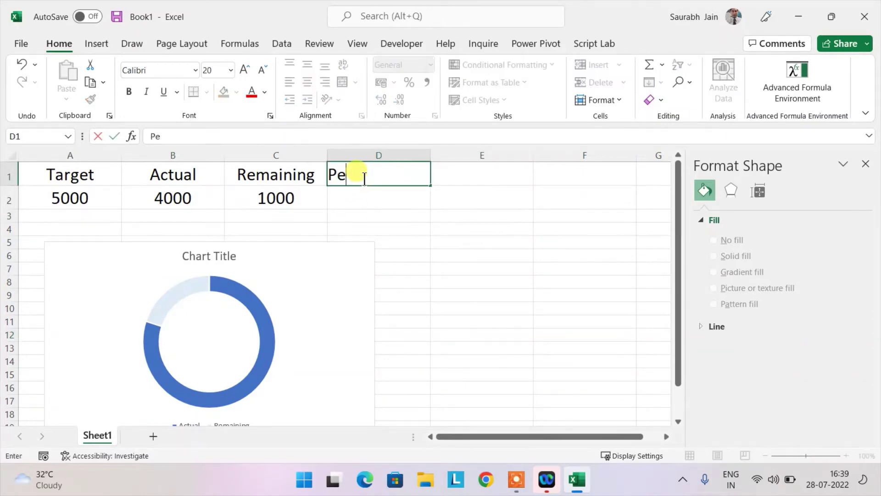
text(rcent)
text( Complete)
Put the heading '% complete' in D1, correcting the first heading text in the formula bar.
key(ctrl+Return)
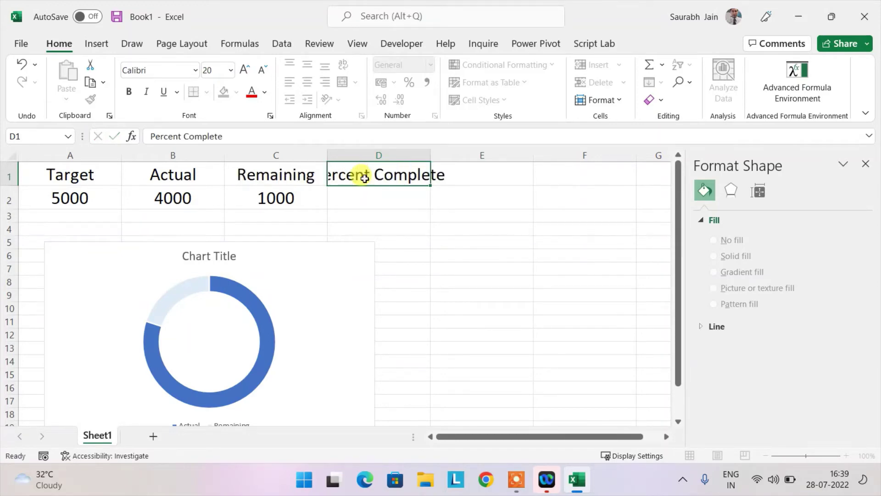
key(Return)
click(379, 175)
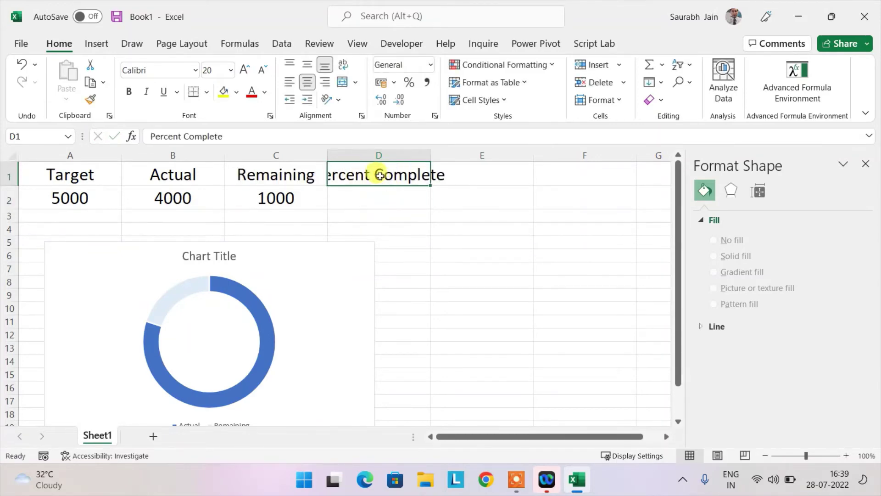
click(335, 136)
key(BackSpace)
key(BackSpace)
key(BackSpace)
key(BackSpace)
key(BackSpace)
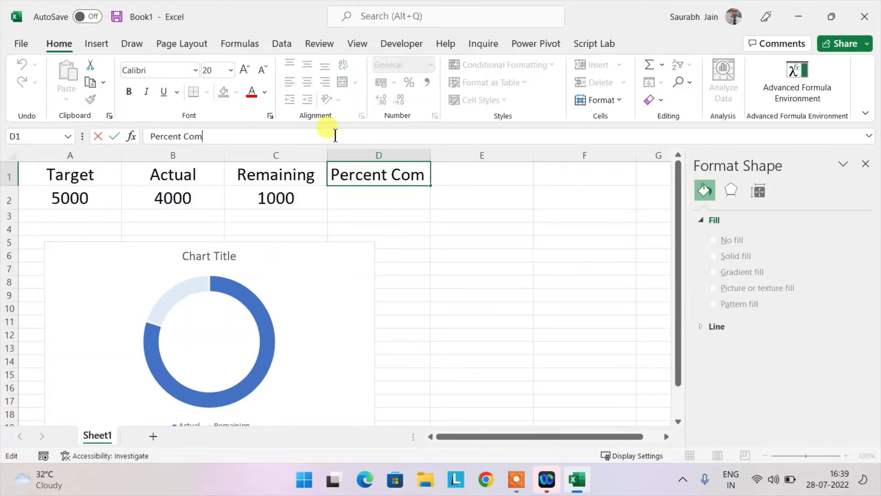
key(BackSpace)
key(BackSpace)
key(BackSpace)
key(BackSpace)
key(BackSpace)
key(BackSpace)
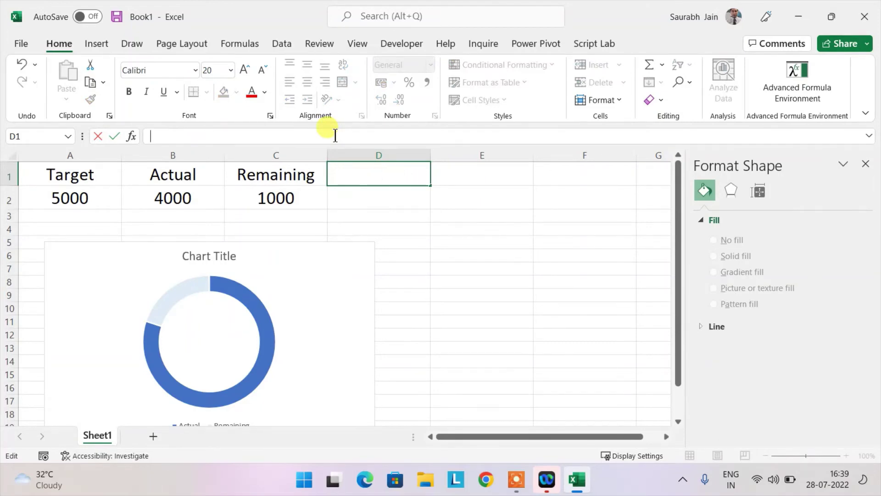
text(% complete)
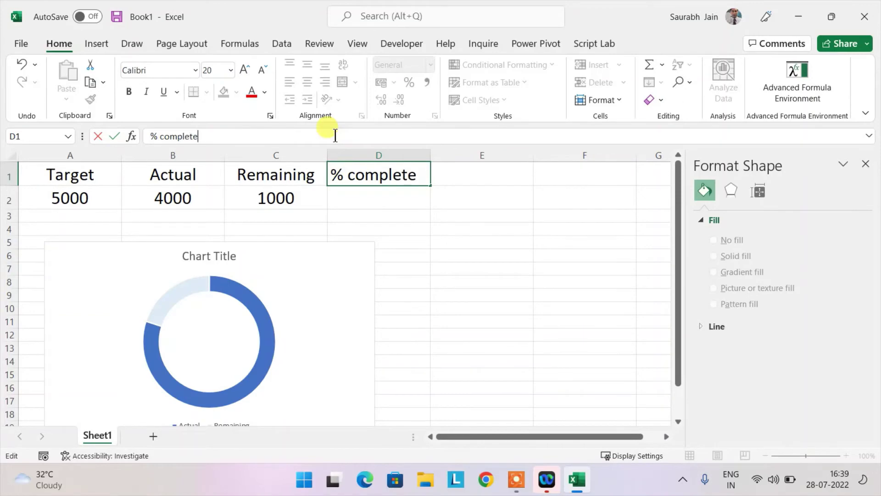
key(Return)
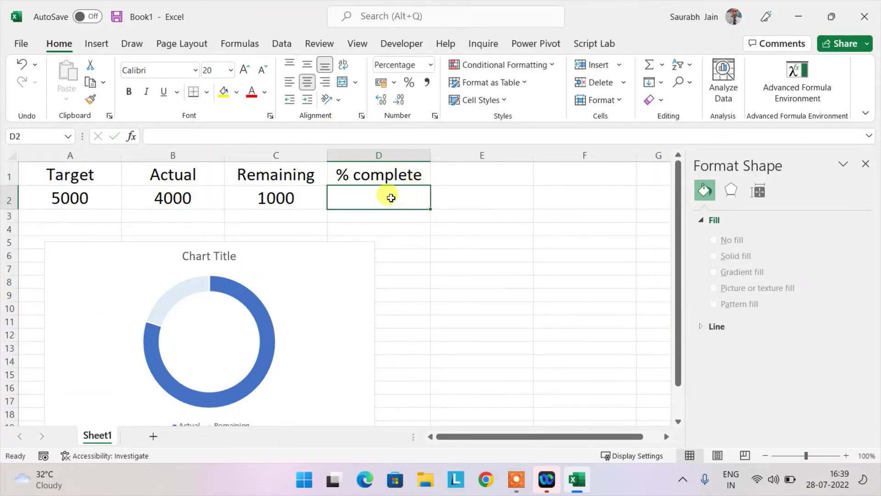
text(=)
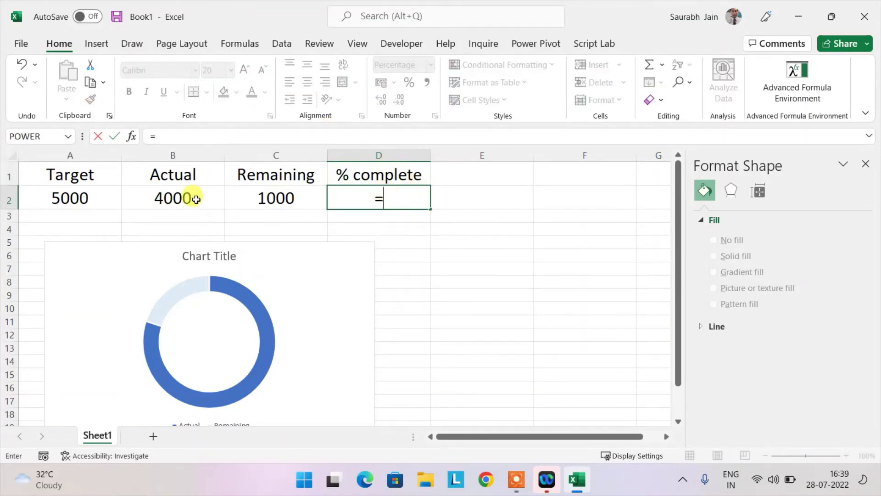
Enter =B2/A2 in D2 so % complete shows 80%.
click(187, 200)
text(/)
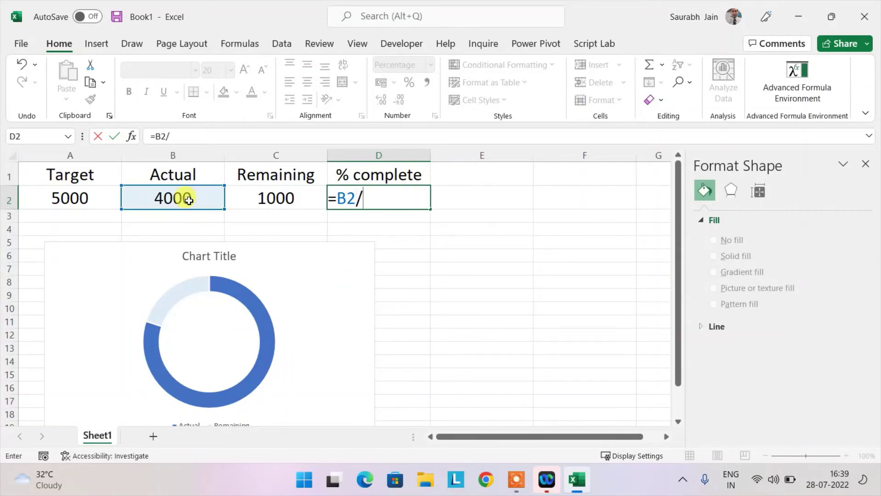
click(83, 191)
key(Return)
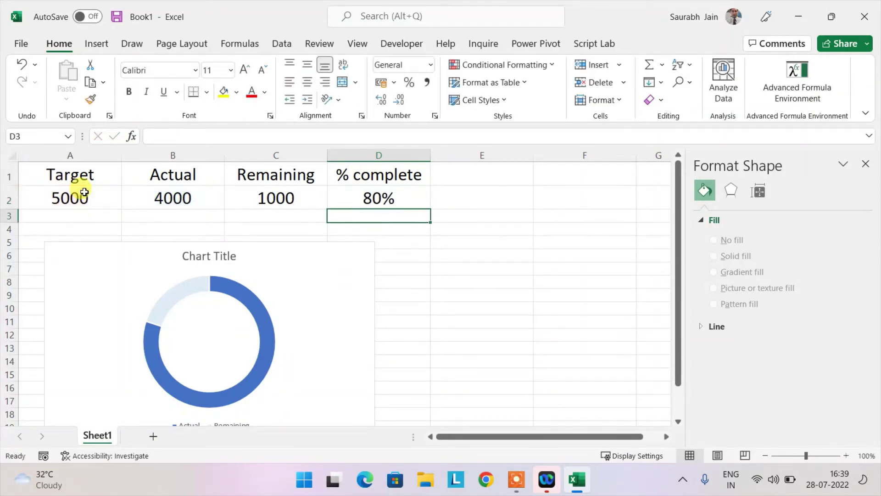
click(367, 195)
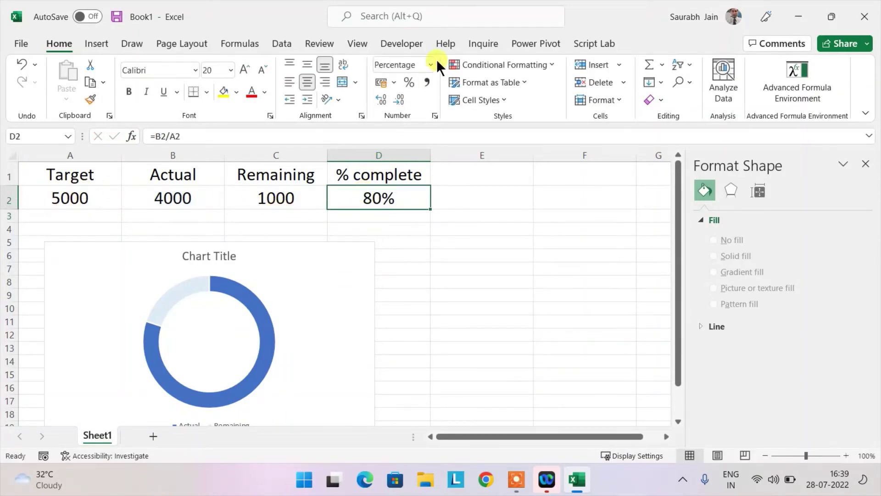
click(438, 295)
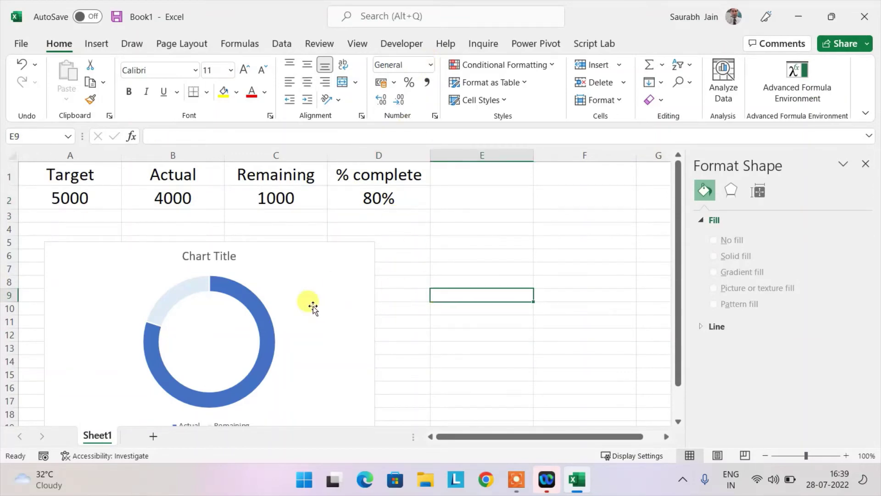
Draw a text box inside the doughnut's centre.
click(96, 44)
click(748, 78)
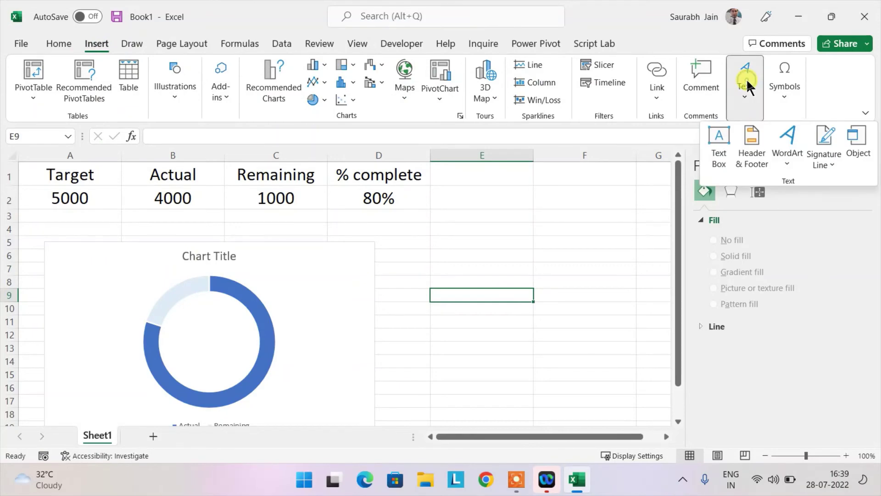
click(719, 145)
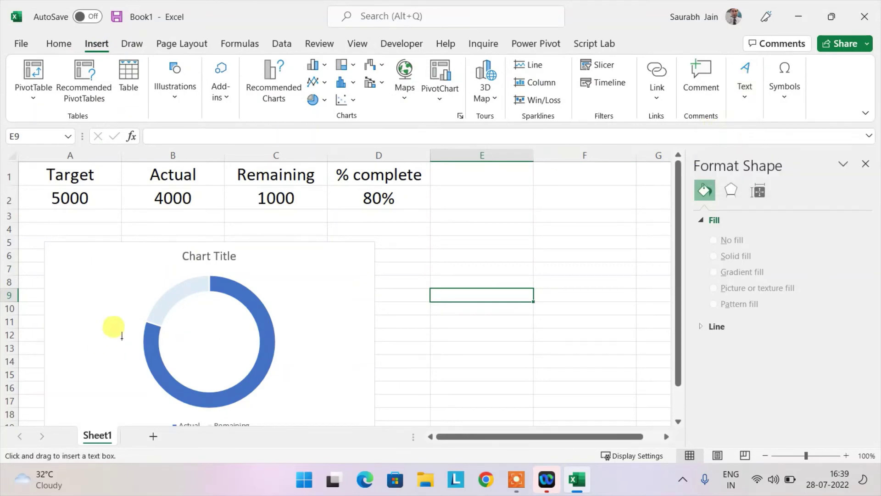
drag(176, 334, 242, 355)
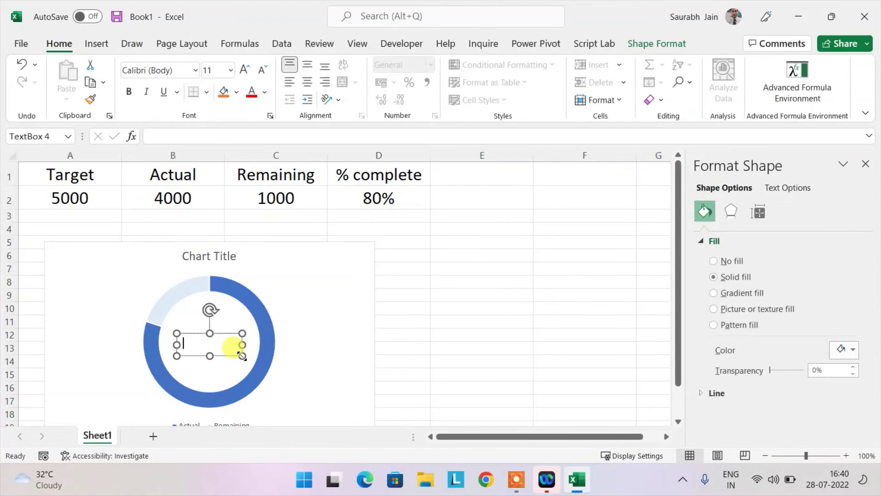
Link the text box to cell D2 so it shows 80%, and nudge it toward the centre.
click(290, 135)
text(=)
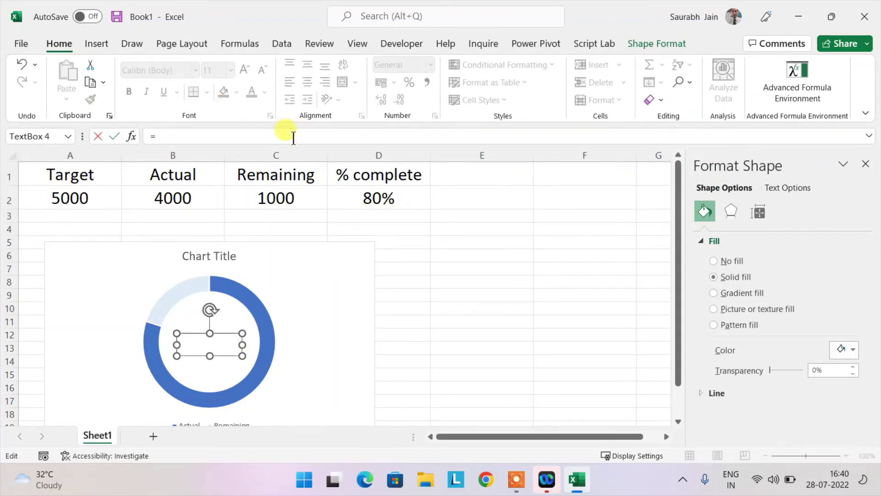
click(380, 199)
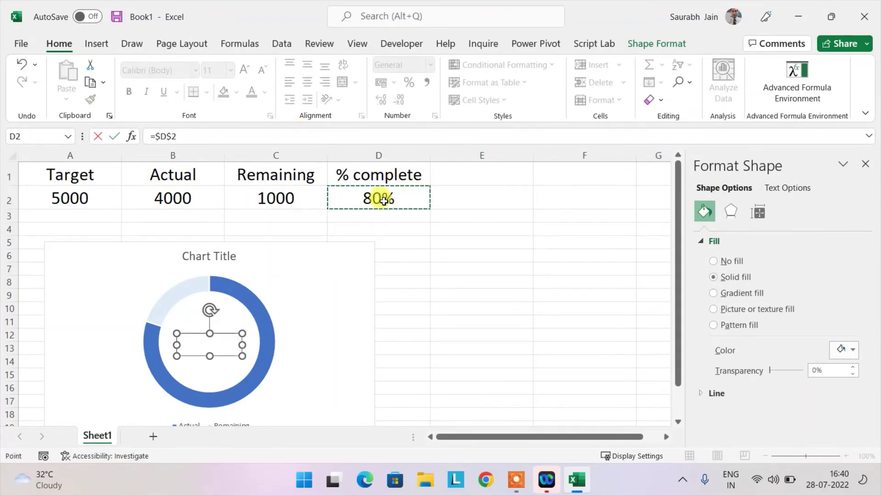
key(Return)
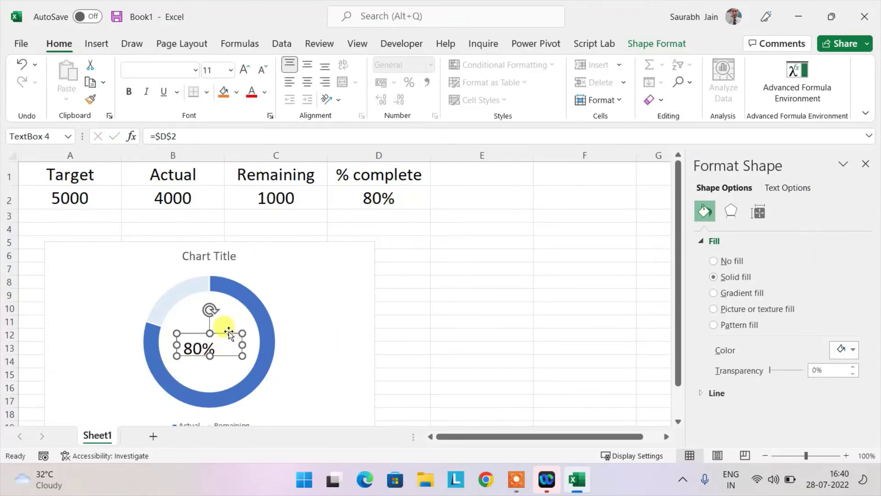
drag(228, 333, 236, 326)
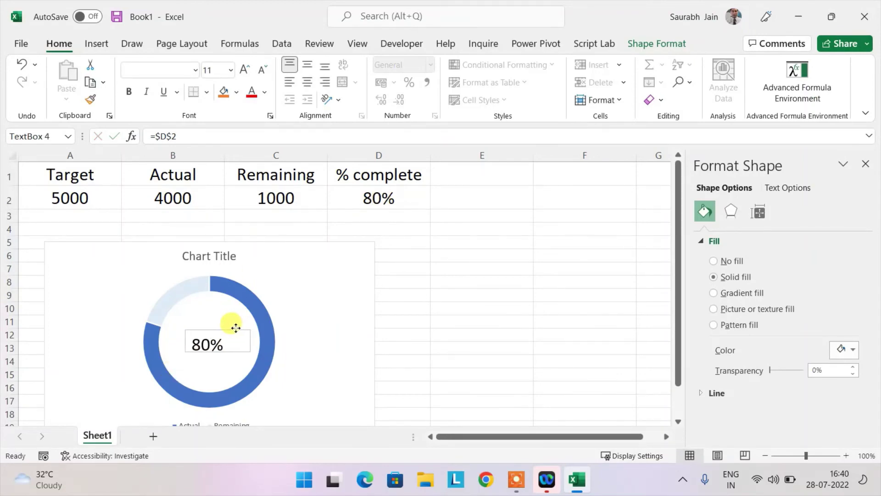
click(541, 329)
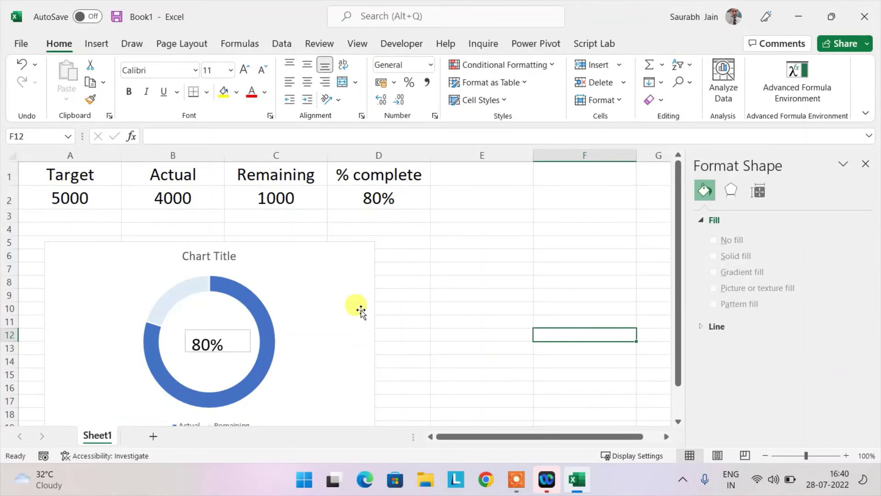
click(413, 303)
click(407, 286)
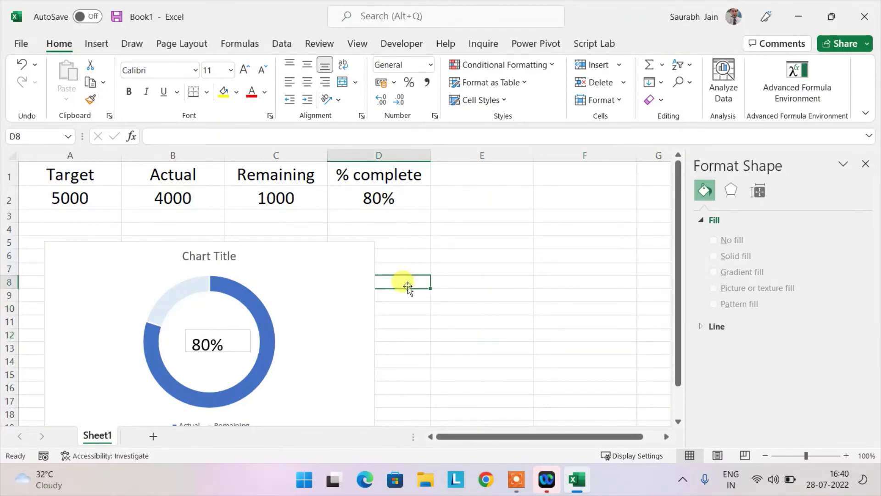
click(330, 227)
click(233, 336)
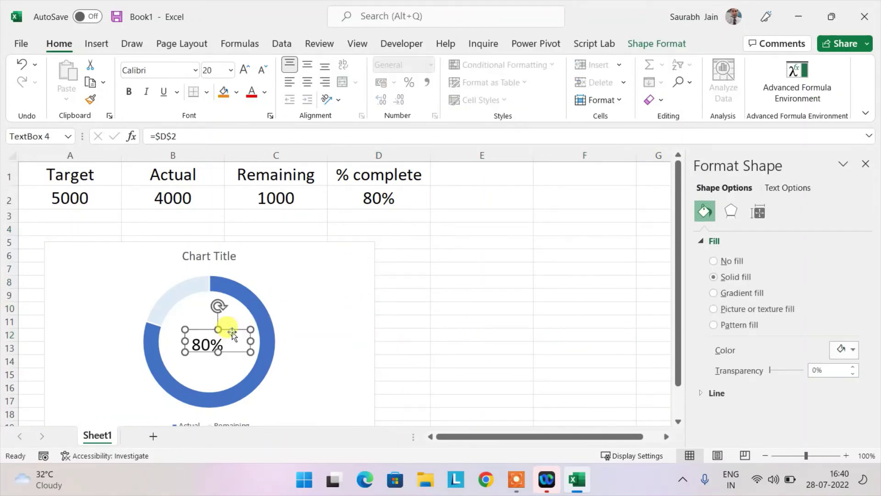
click(306, 329)
click(490, 323)
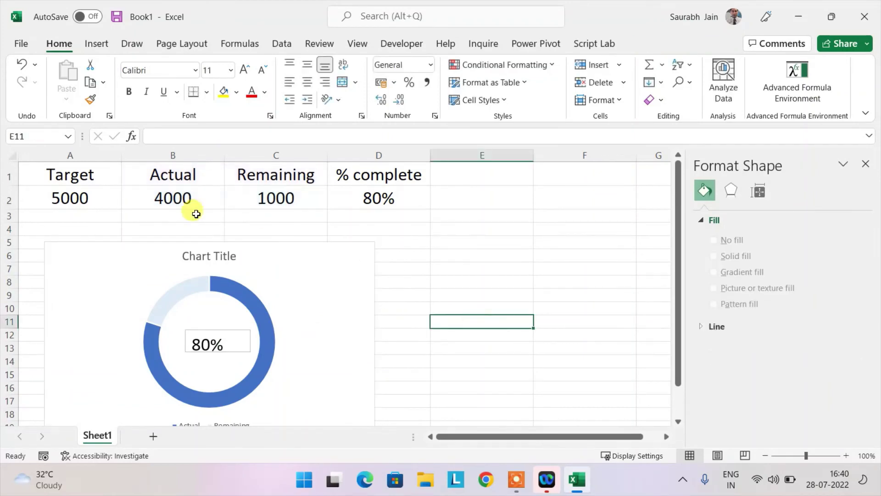
click(173, 201)
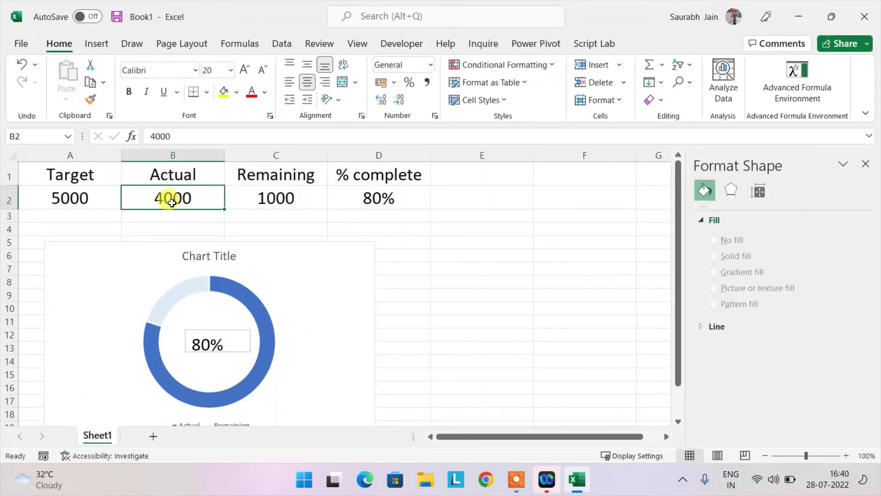
text(100)
key(Return)
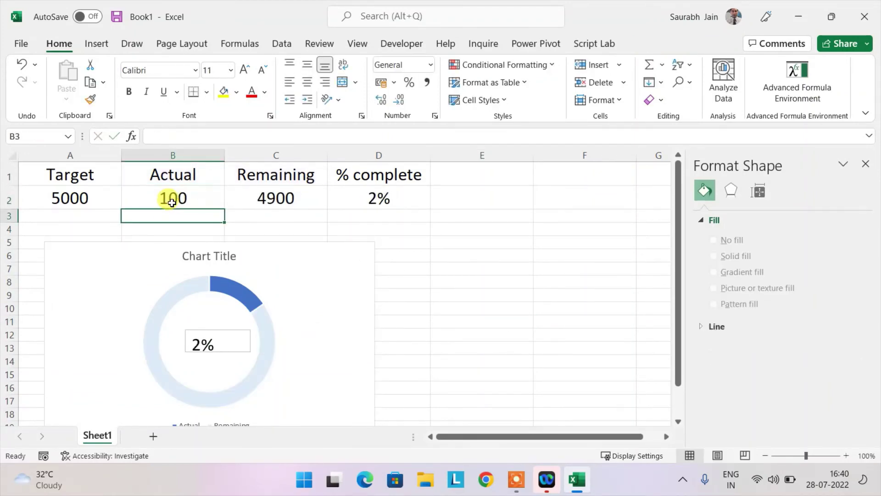
click(448, 329)
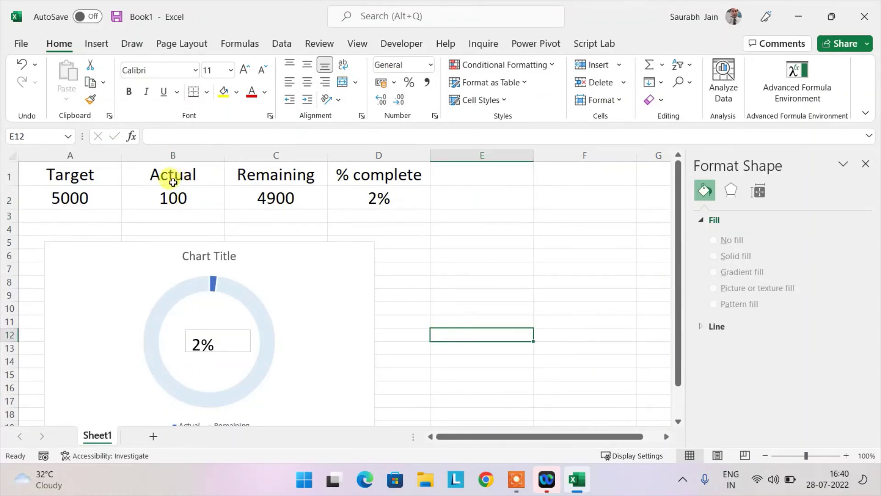
click(170, 201)
double_click(170, 200)
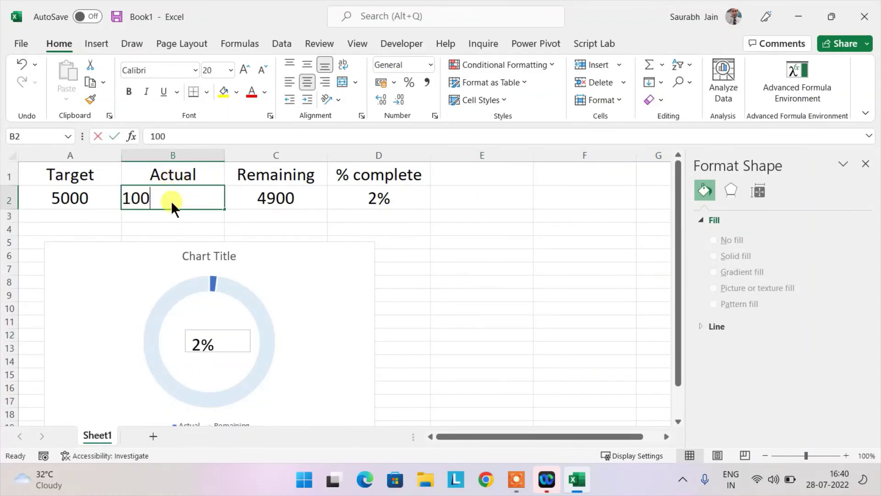
text(4000)
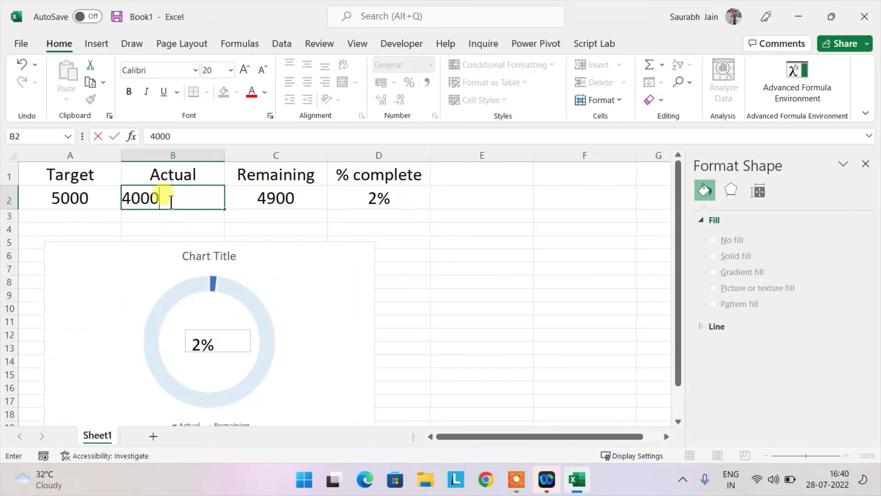
key(Return)
Nudge the 80% text box within the doughnut hole, then deselect it.
click(403, 281)
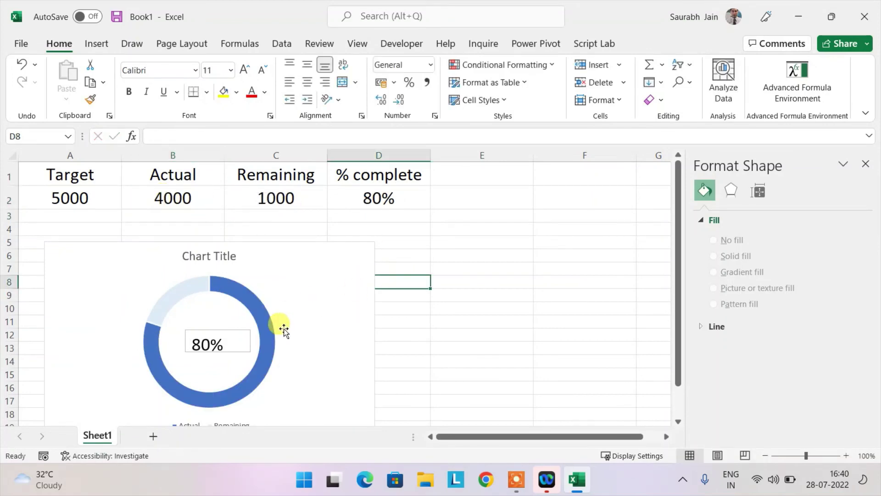
mouse_move(219, 335)
mouse_down()
mouse_move(209, 326)
mouse_move(214, 337)
mouse_up()
click(488, 298)
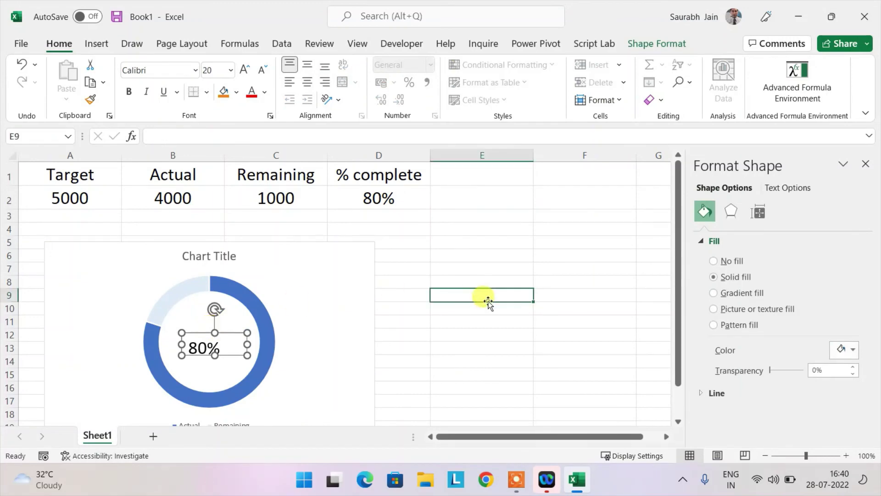